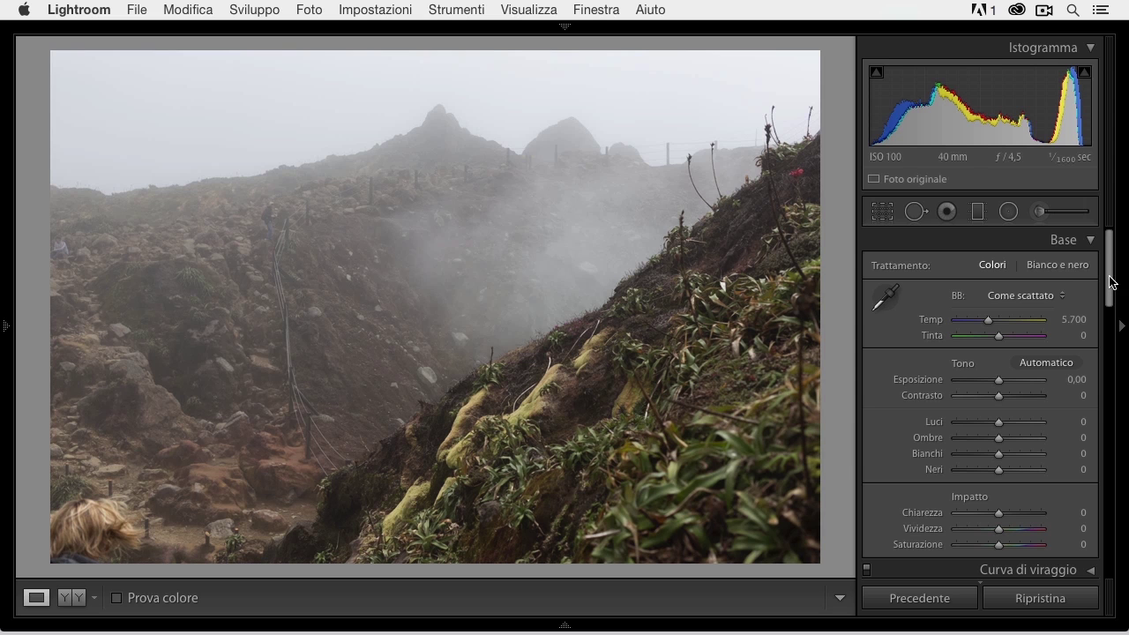
Step: Raise Rimuovi foschia (Dehaze) to +94 on the mountain photo and show the Before/After view
{"action": "left_click_drag", "start_coordinate": [1109, 280], "coordinate": [1116, 567]}
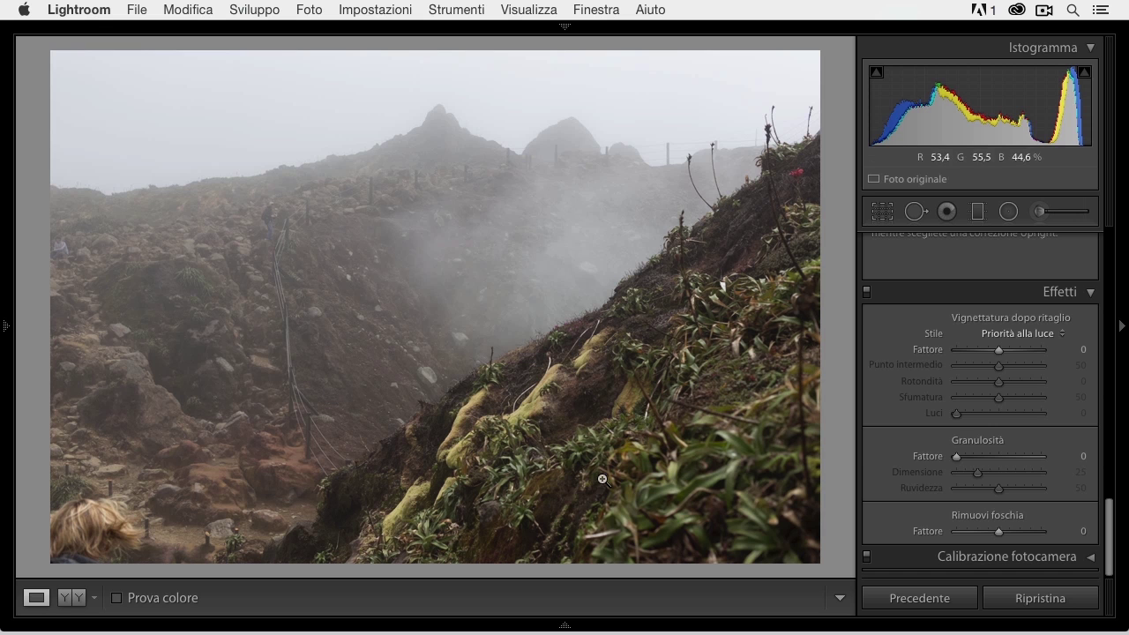
{"action": "left_click_drag", "start_coordinate": [999, 532], "coordinate": [1040, 532]}
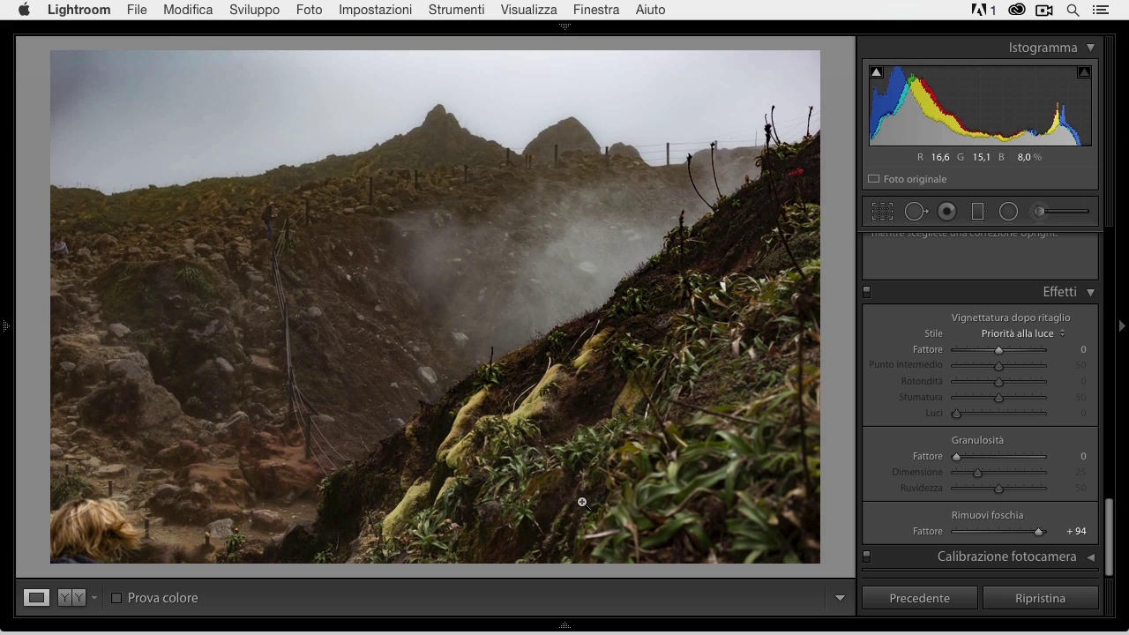
{"action": "key", "text": "y"}
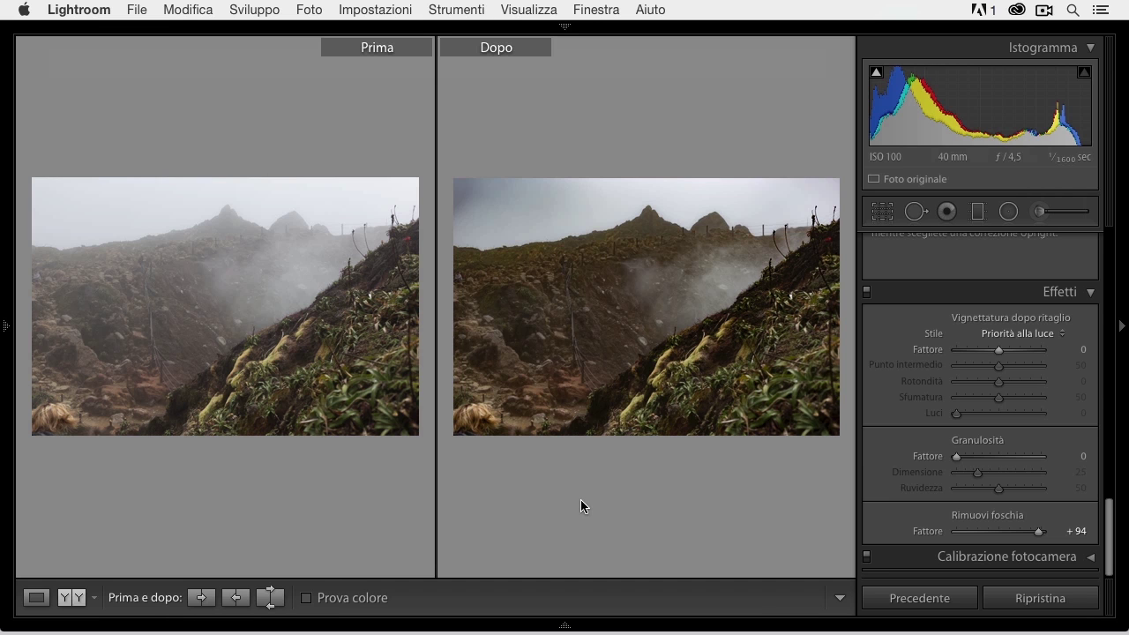
Step: Give the mountain photo Temp 4,470 and Esposizione +0,25, then advance to the steam train photo
{"action": "key", "text": "y"}
{"action": "left_click_drag", "start_coordinate": [1109, 536], "coordinate": [1111, 240]}
{"action": "left_click_drag", "start_coordinate": [988, 321], "coordinate": [978, 325]}
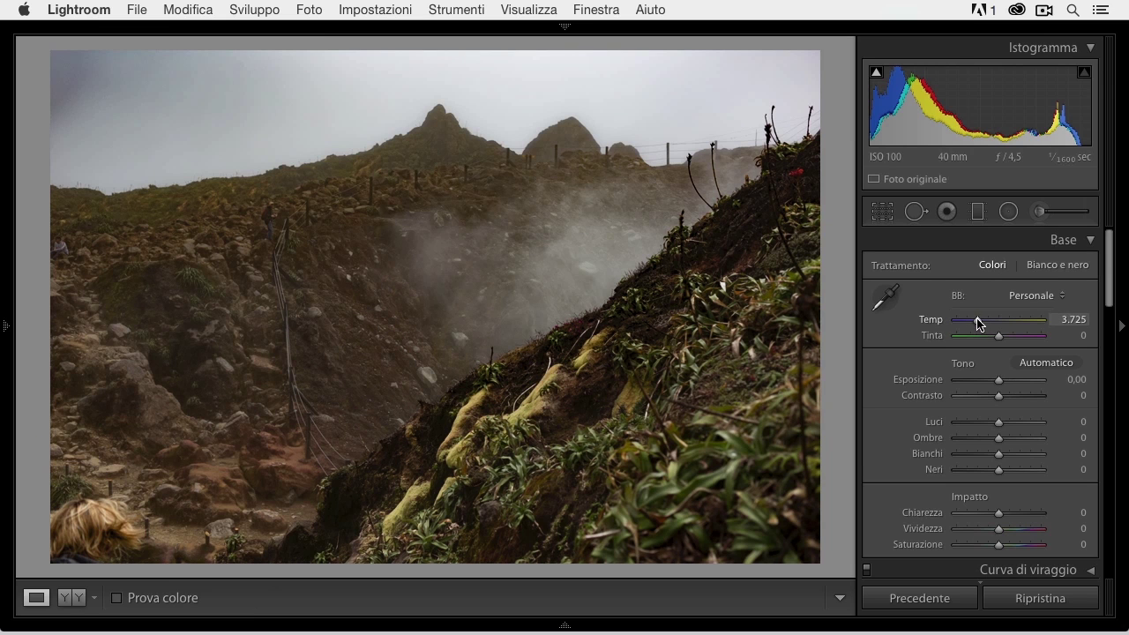
{"action": "left_click_drag", "start_coordinate": [999, 381], "coordinate": [1002, 383]}
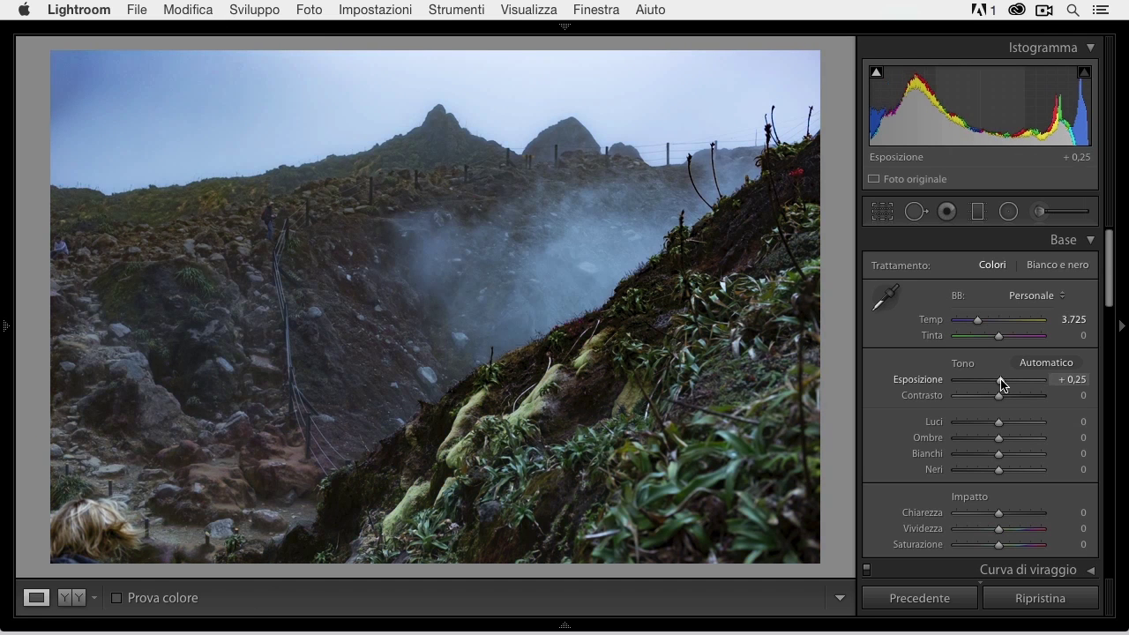
{"action": "left_click_drag", "start_coordinate": [978, 321], "coordinate": [976, 323]}
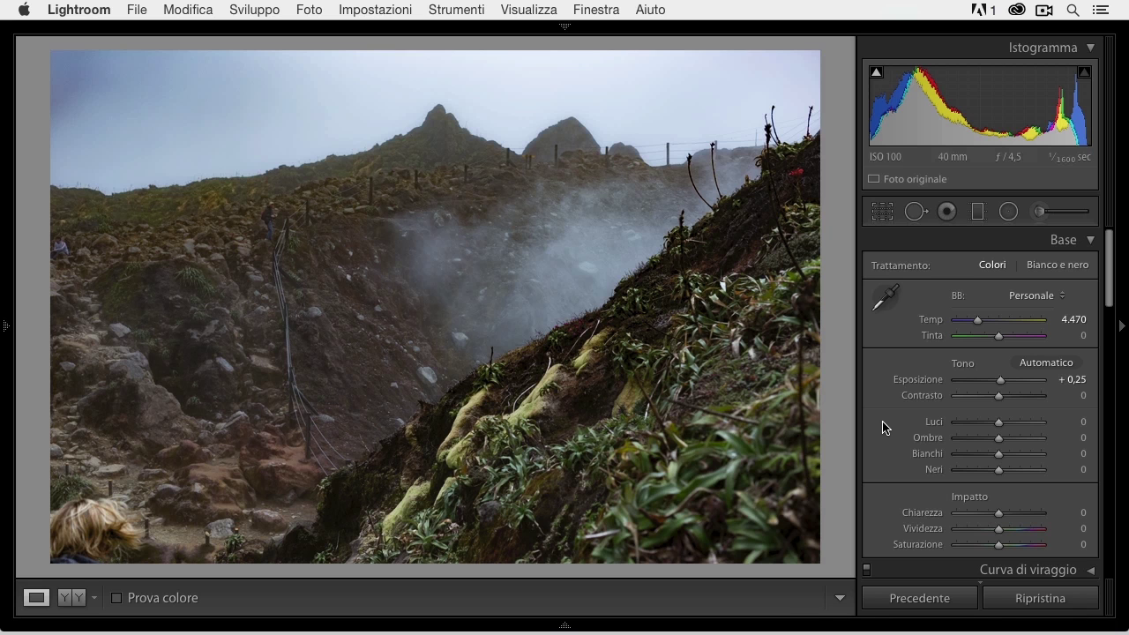
{"action": "key", "text": "Right"}
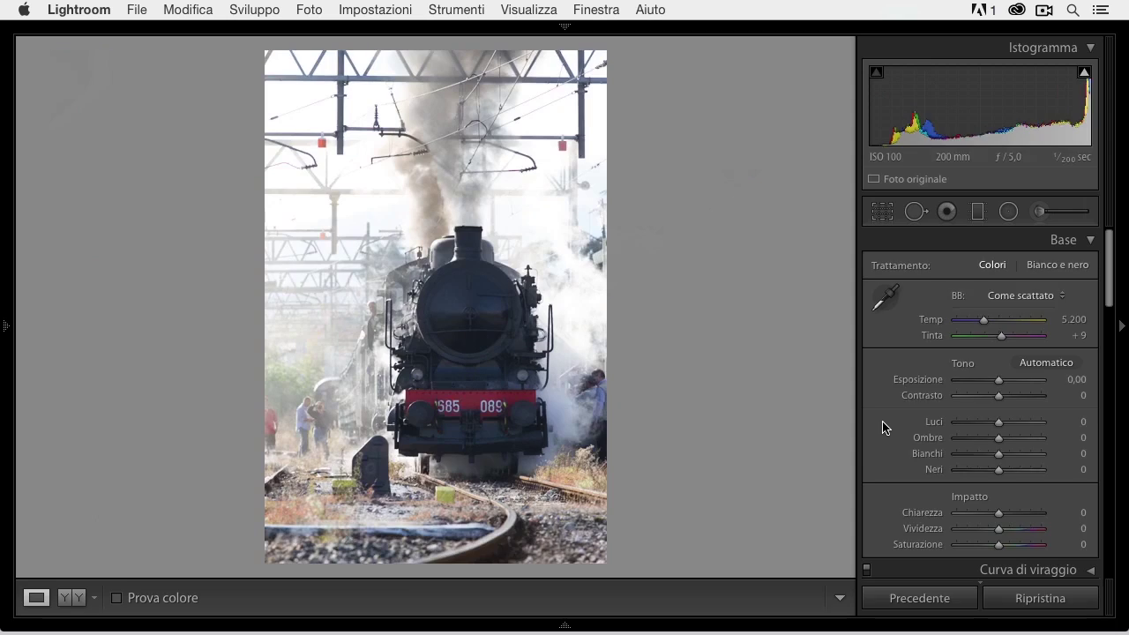
Step: Try stronger and weaker Dehaze on the steam train photo, leaving Rimuovi foschia at +60
{"action": "left_click_drag", "start_coordinate": [1110, 269], "coordinate": [1124, 544]}
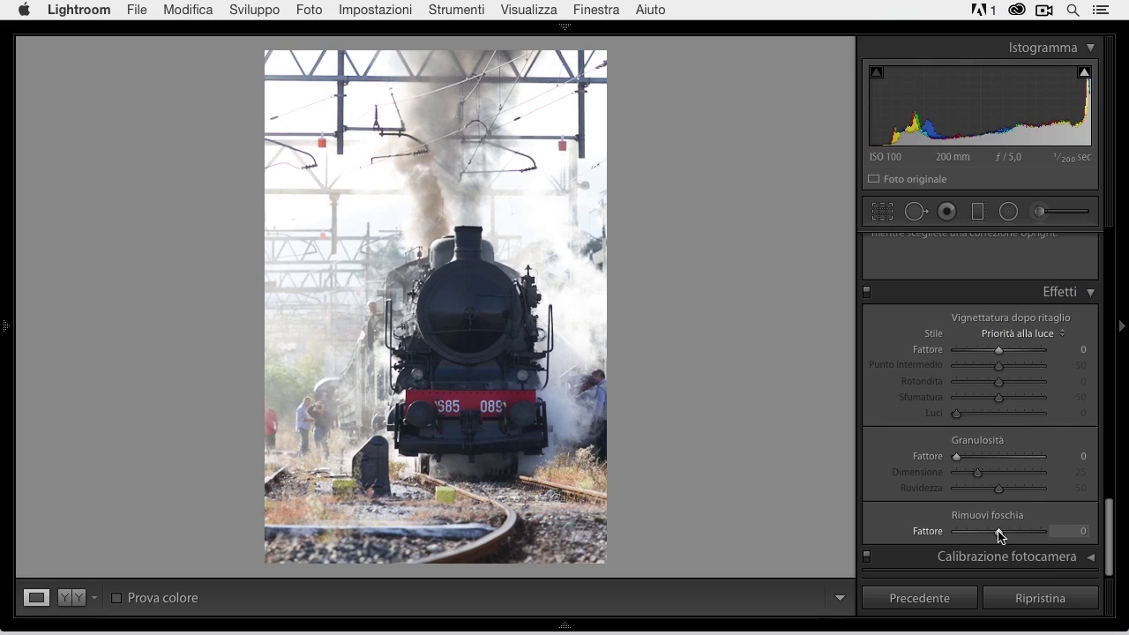
{"action": "left_click_drag", "start_coordinate": [1000, 533], "coordinate": [1039, 534]}
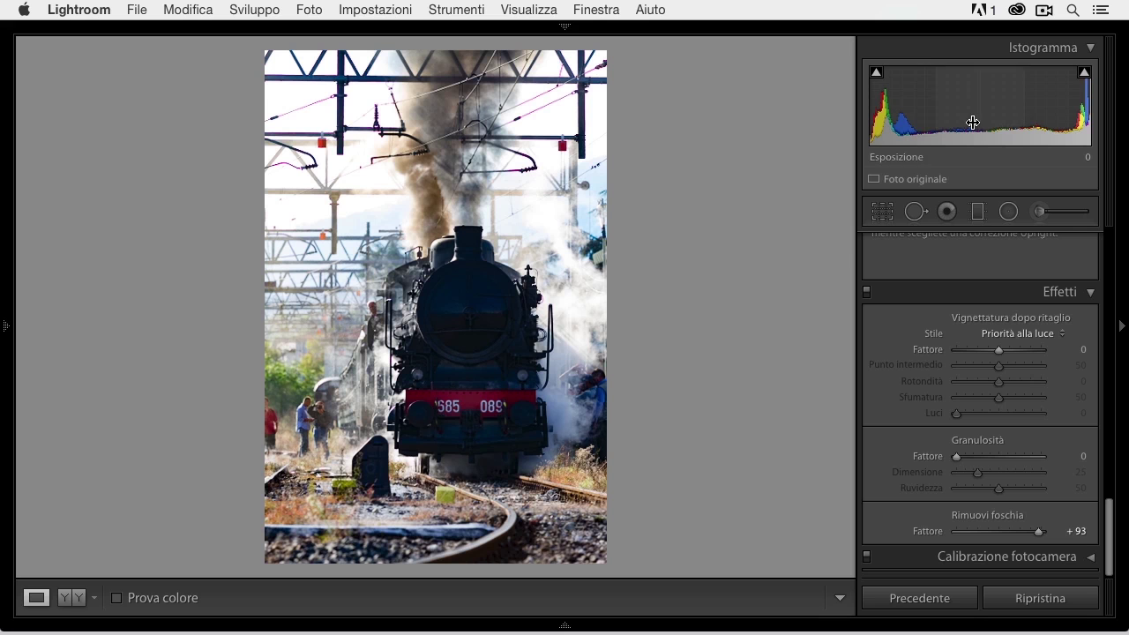
{"action": "mouse_move", "coordinate": [1038, 531]}
{"action": "left_mouse_down"}
{"action": "mouse_move", "coordinate": [999, 532]}
{"action": "mouse_move", "coordinate": [1034, 536]}
{"action": "left_mouse_up"}
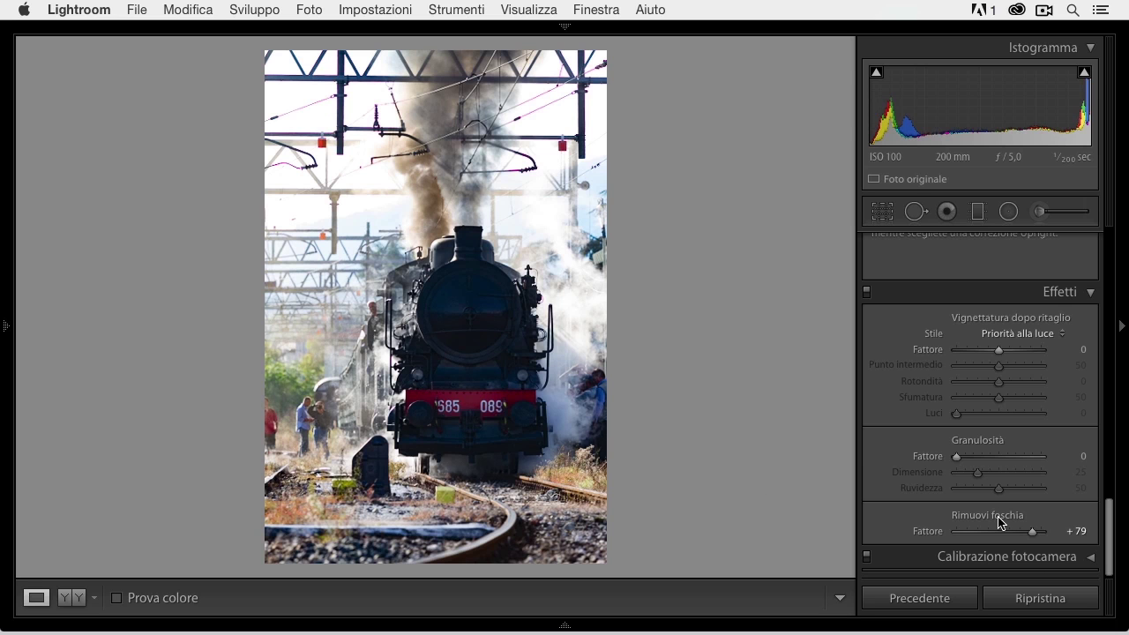
{"action": "left_click_drag", "start_coordinate": [1030, 533], "coordinate": [976, 540]}
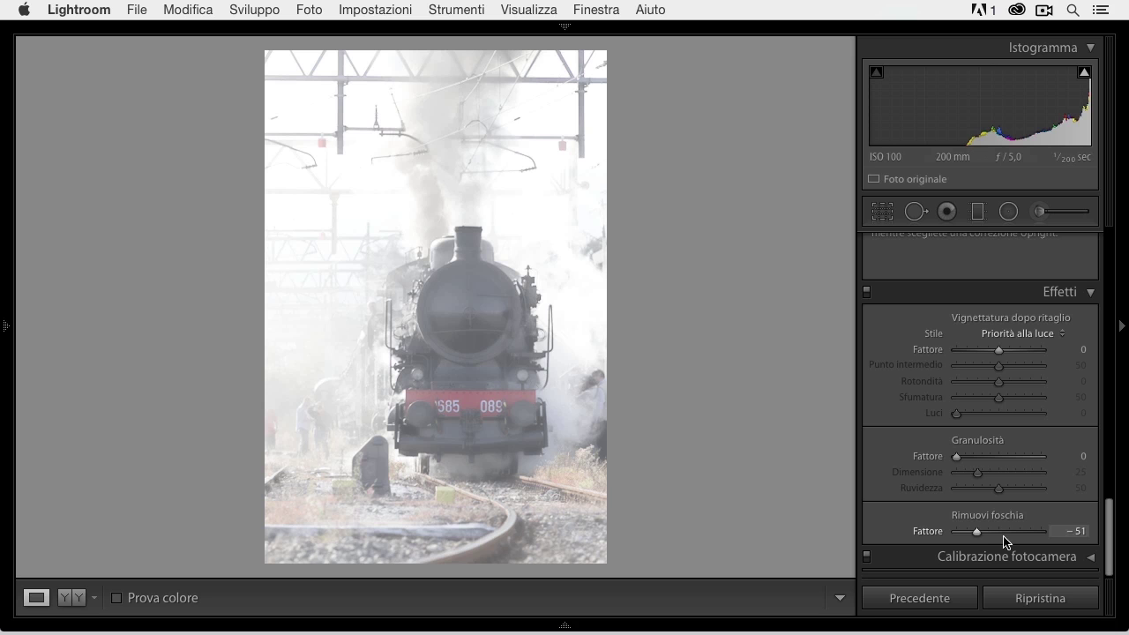
{"action": "left_click_drag", "start_coordinate": [1000, 536], "coordinate": [1025, 536]}
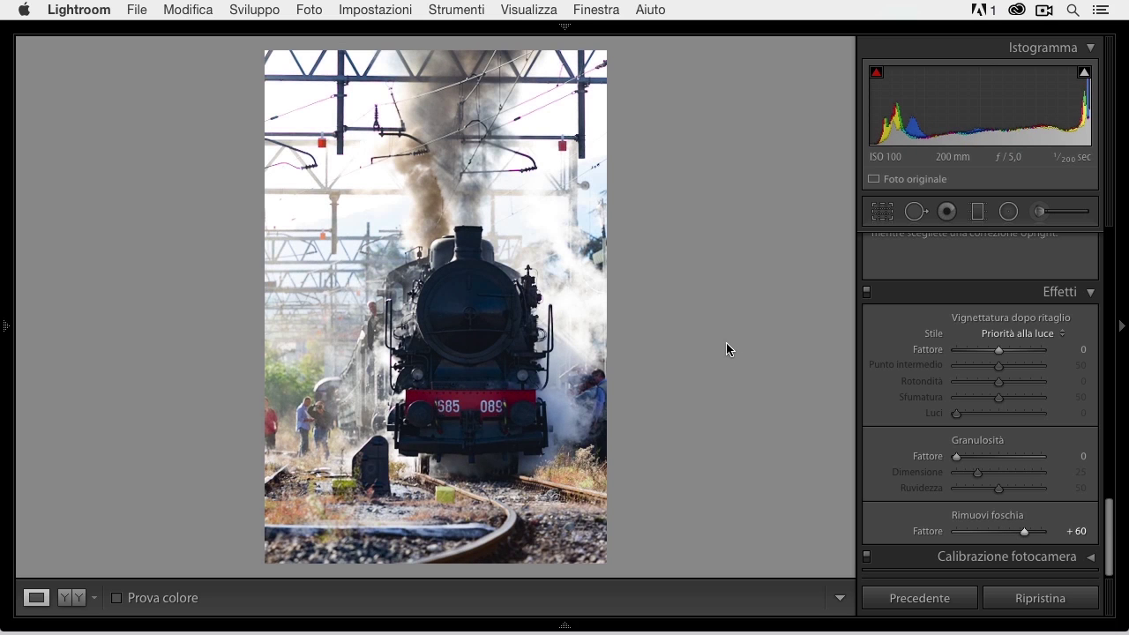
Step: Give the cathedral photo Dehaze +87, Exposure +0,90, Clarity +27, Vibrance +10, Saturation −17, then compare Before/After
{"action": "key", "text": "Right"}
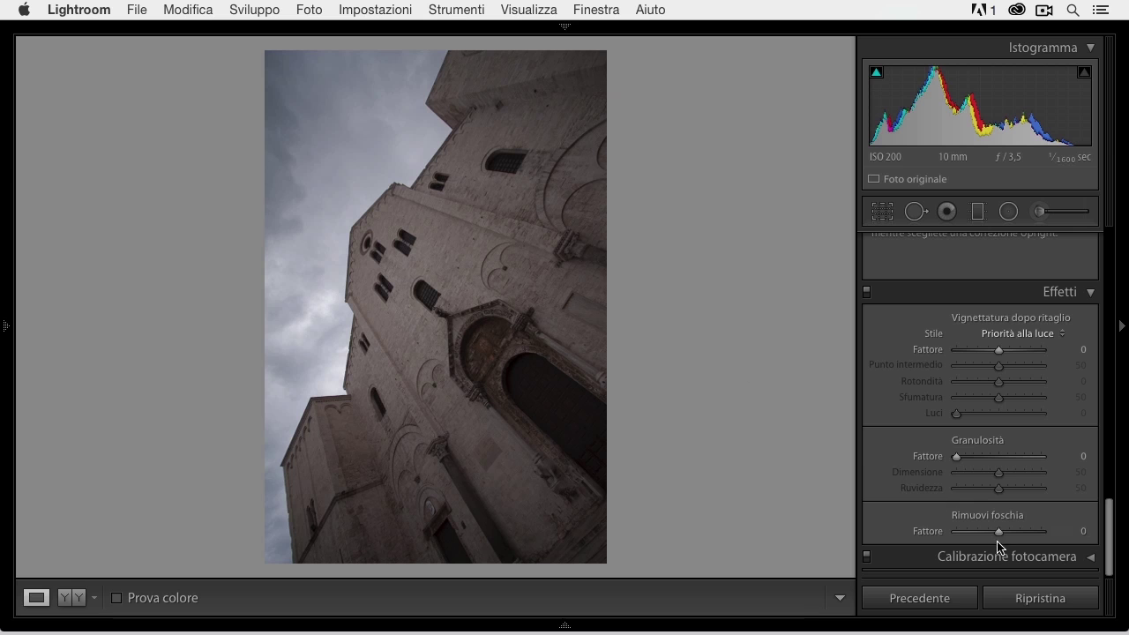
{"action": "left_click_drag", "start_coordinate": [998, 531], "coordinate": [1040, 531]}
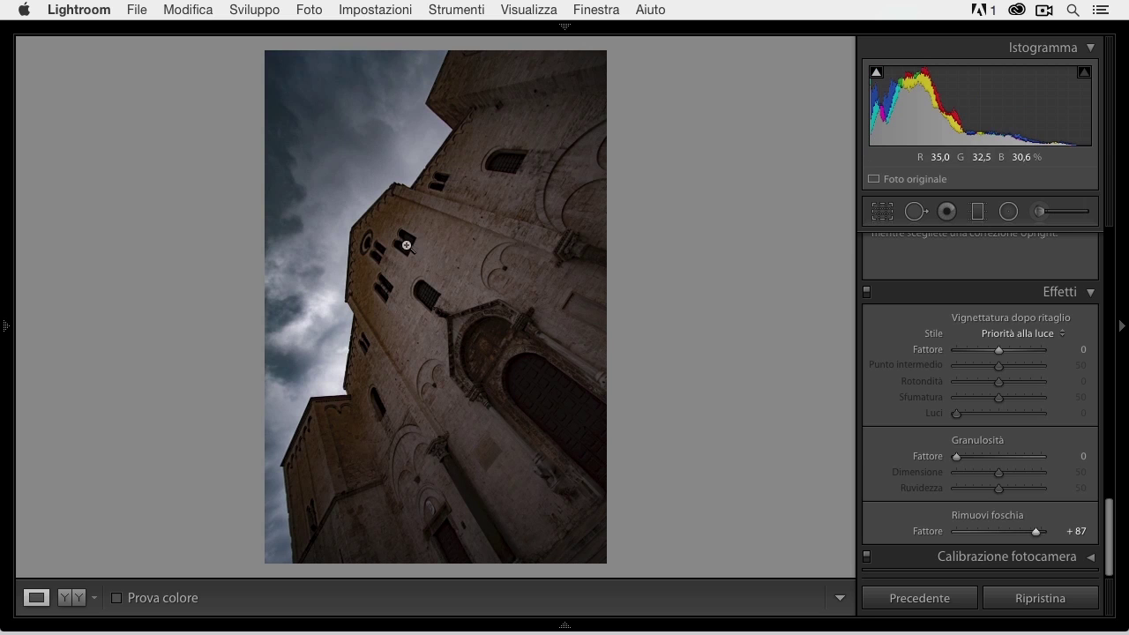
{"action": "left_click_drag", "start_coordinate": [1109, 533], "coordinate": [1097, 256]}
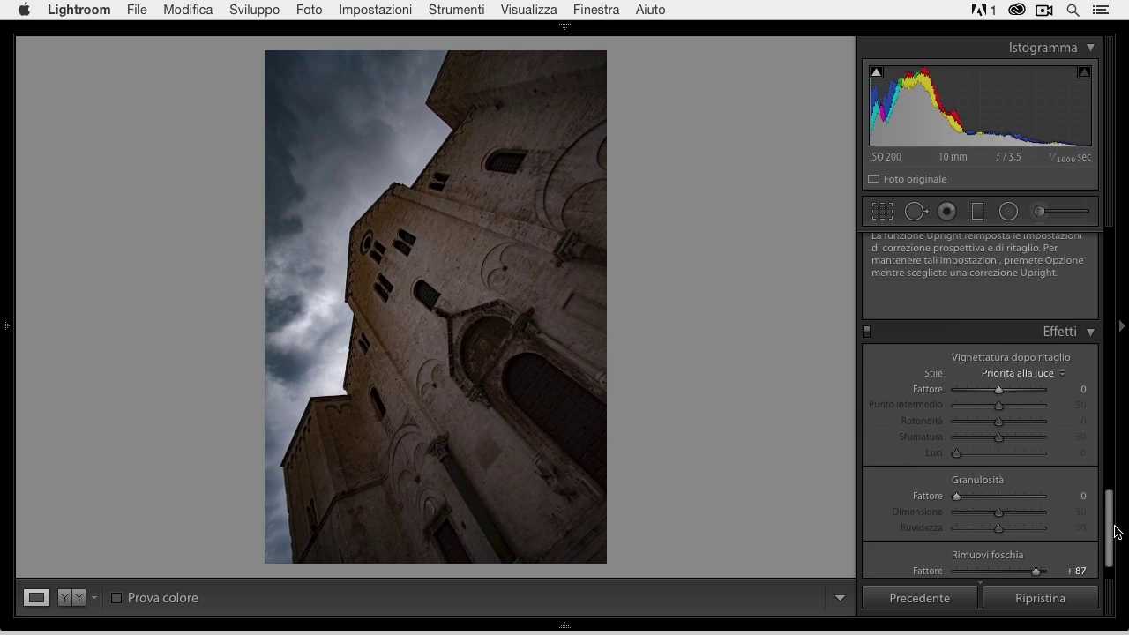
{"action": "left_click_drag", "start_coordinate": [999, 380], "coordinate": [1008, 381]}
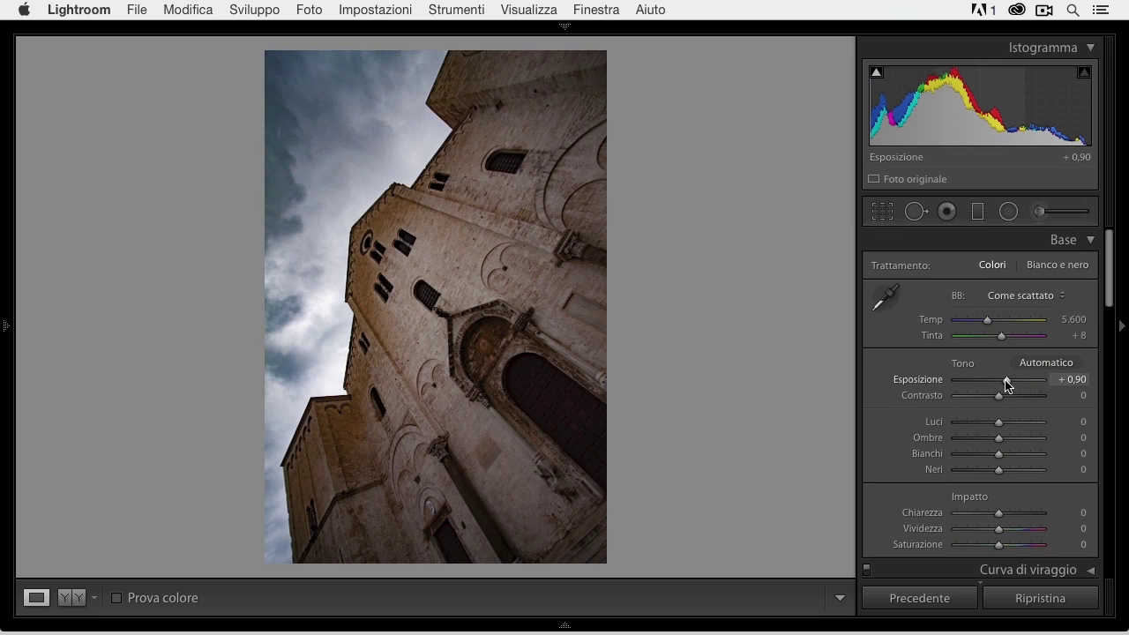
{"action": "left_click_drag", "start_coordinate": [998, 545], "coordinate": [1009, 518]}
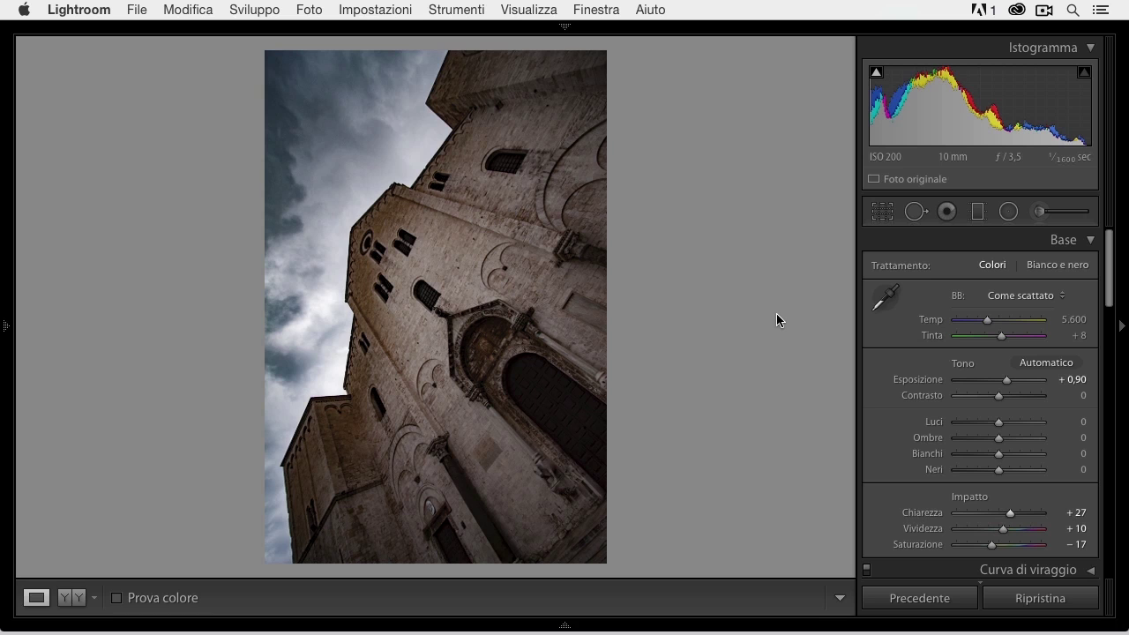
{"action": "key", "text": "y"}
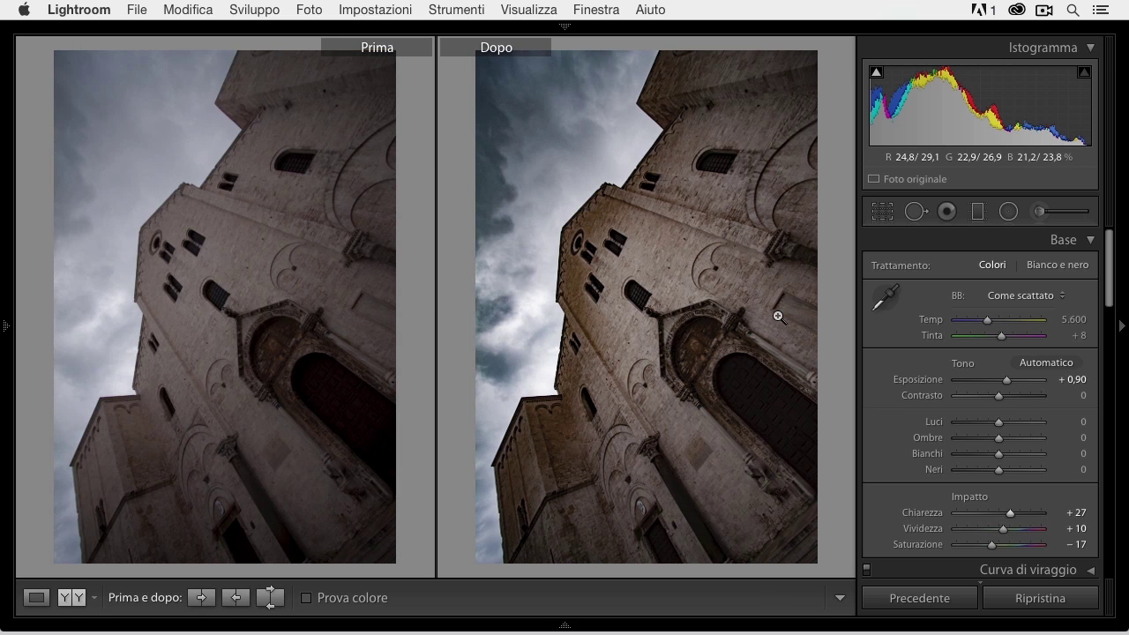
Step: Move to the glass dome photo and set its Rimuovi foschia to +78
{"action": "key", "text": "Right"}
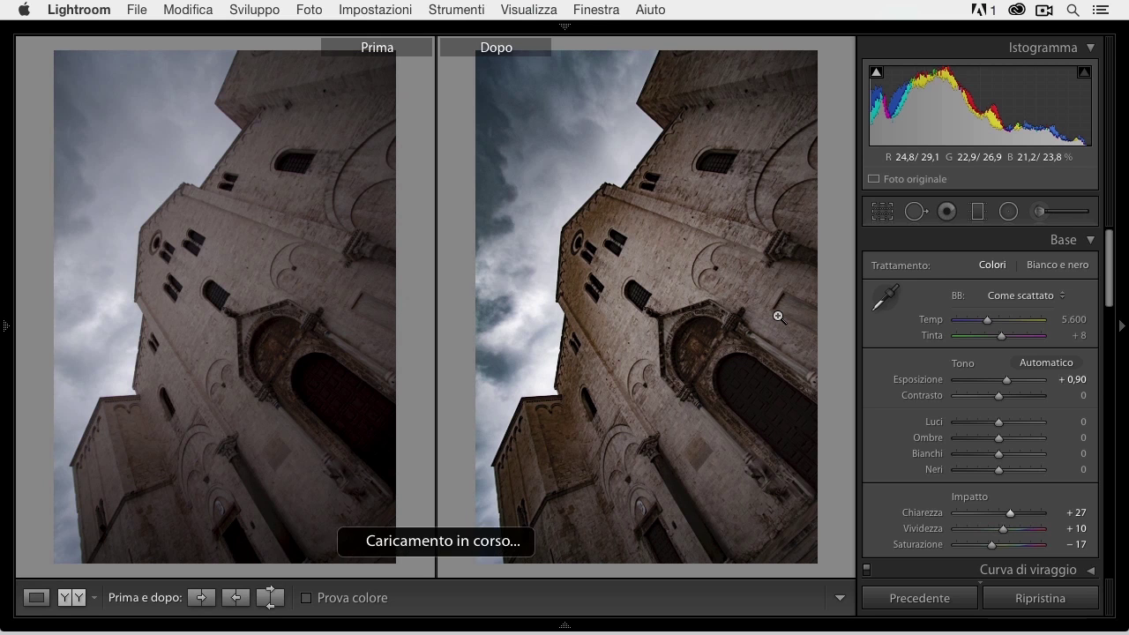
{"action": "left_click_drag", "start_coordinate": [1110, 286], "coordinate": [1128, 565]}
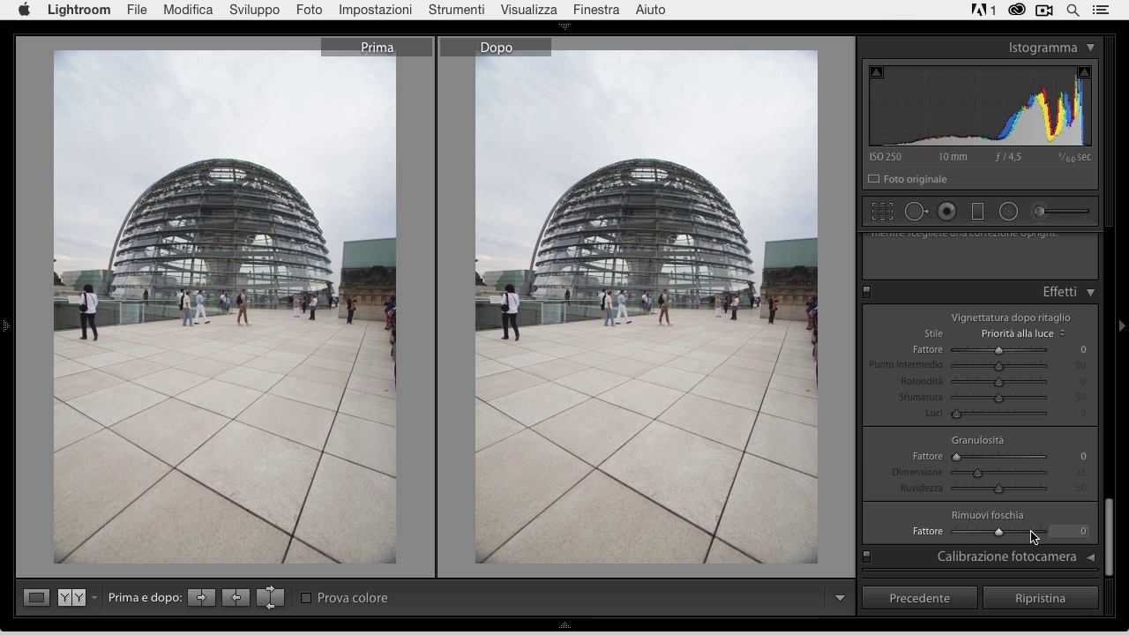
{"action": "left_click", "coordinate": [1032, 532]}
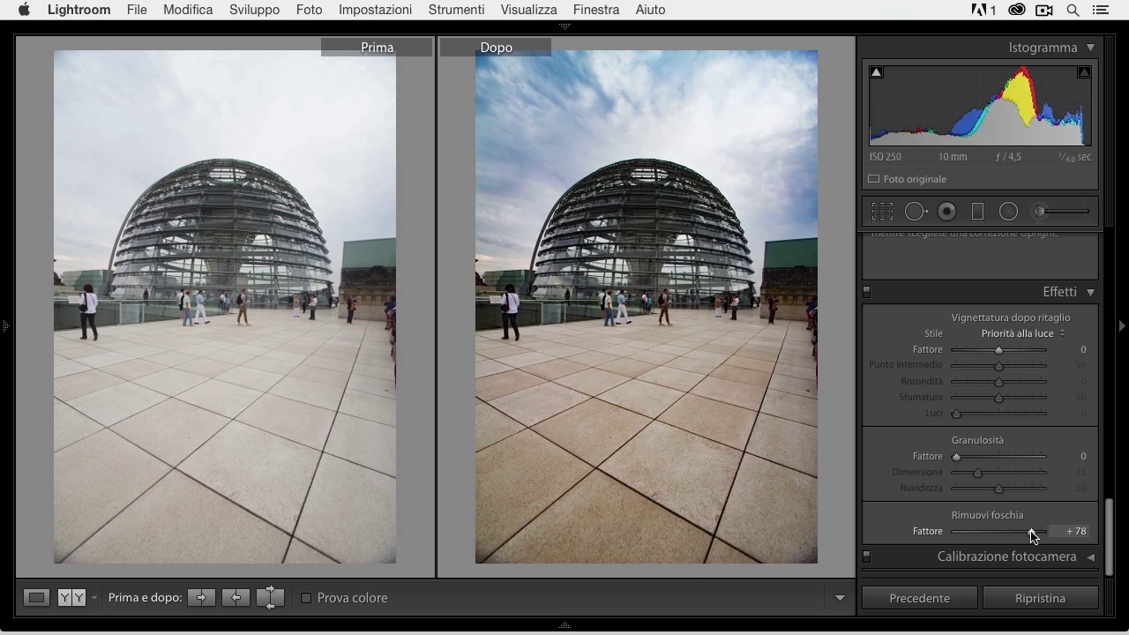